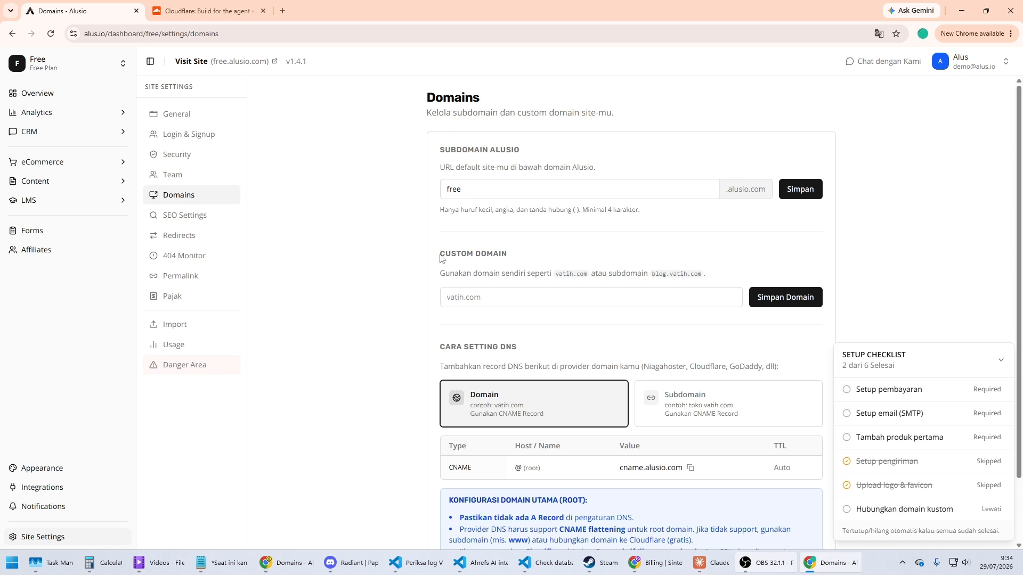
Step: Set the site's custom domain to contohwebsite.com, save it, and collapse the setup checklist
left_click_drag(440, 254, 520, 255)
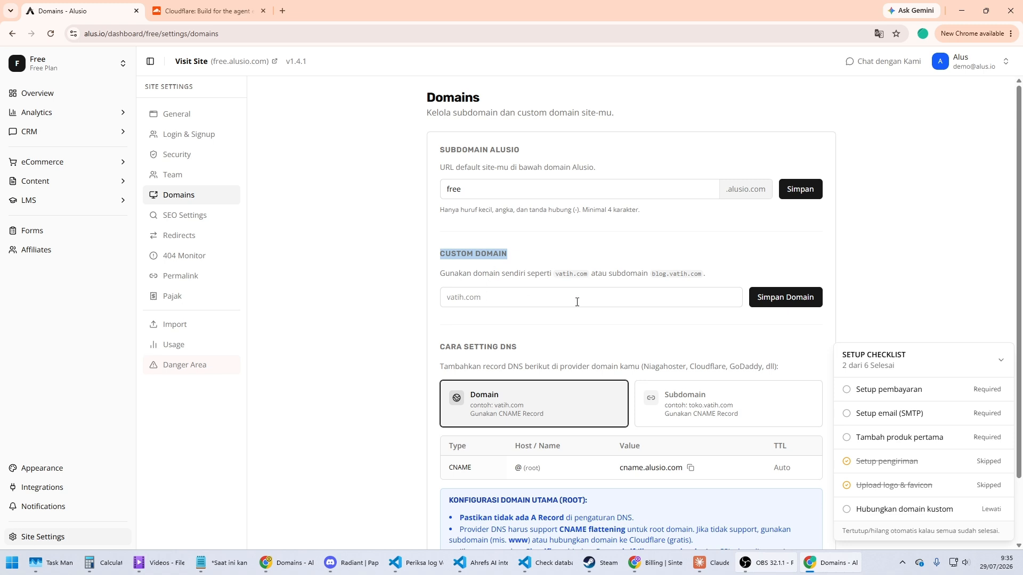
left_click(593, 302)
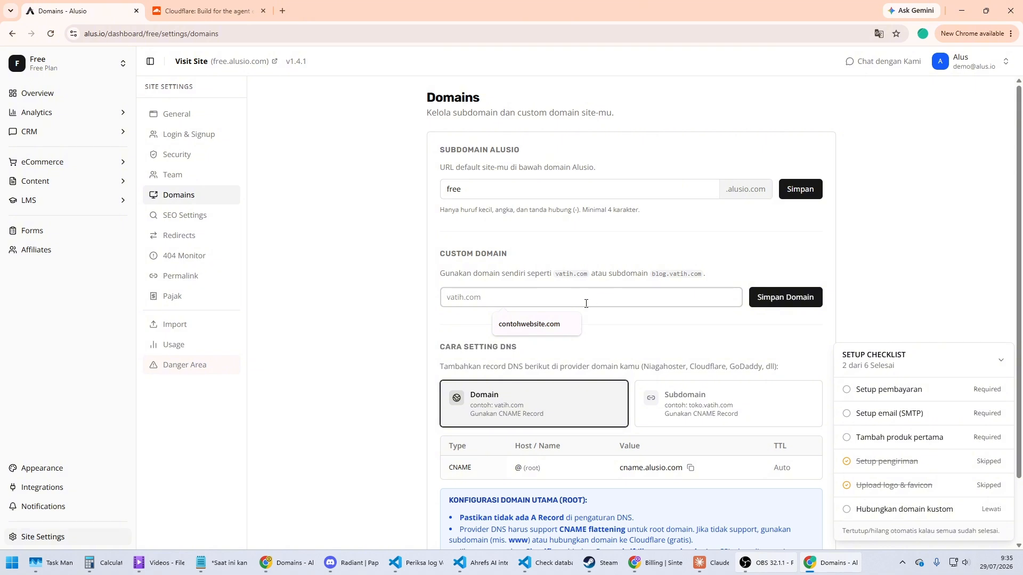
left_click(522, 325)
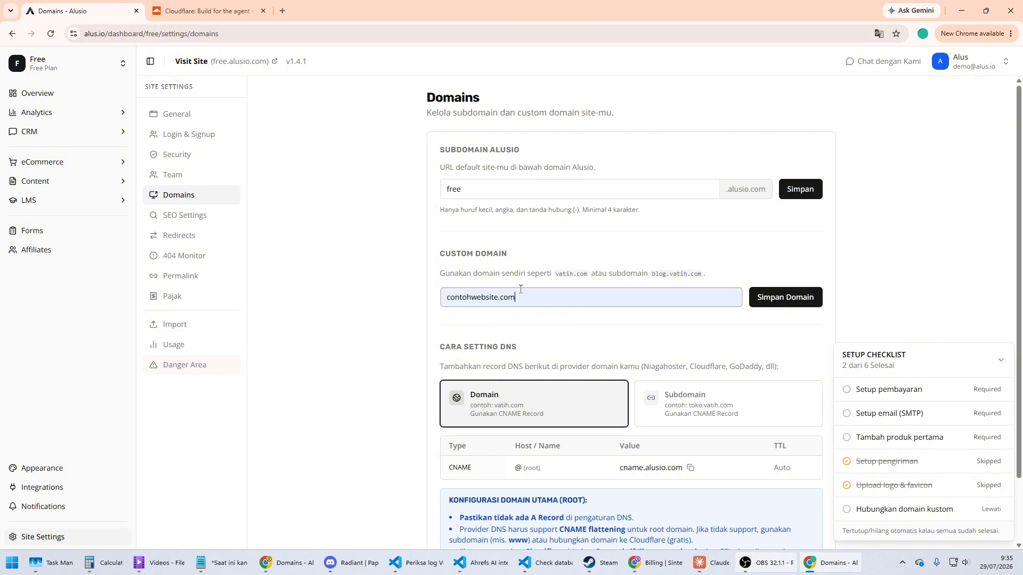
left_click(790, 301)
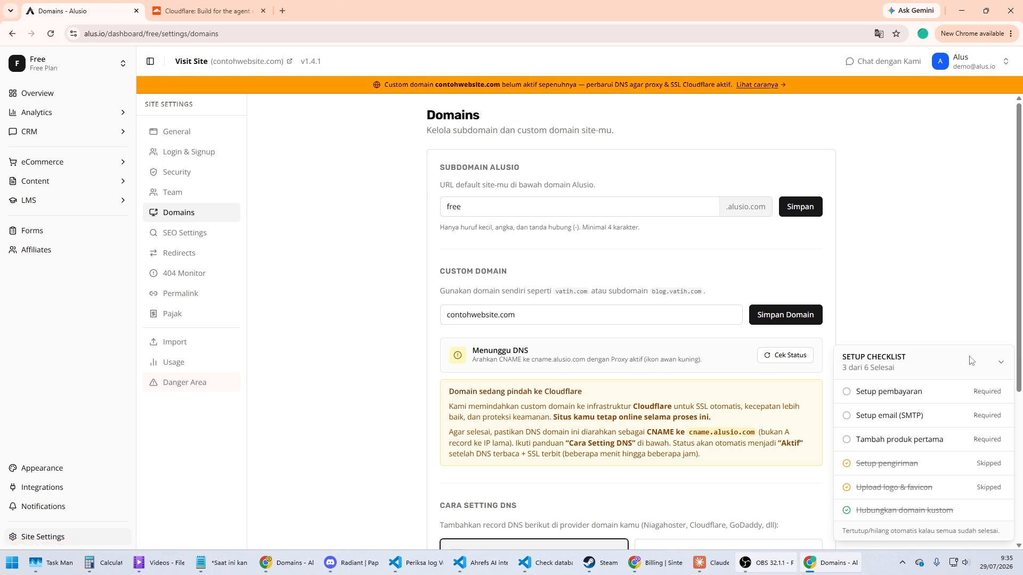
left_click(1001, 360)
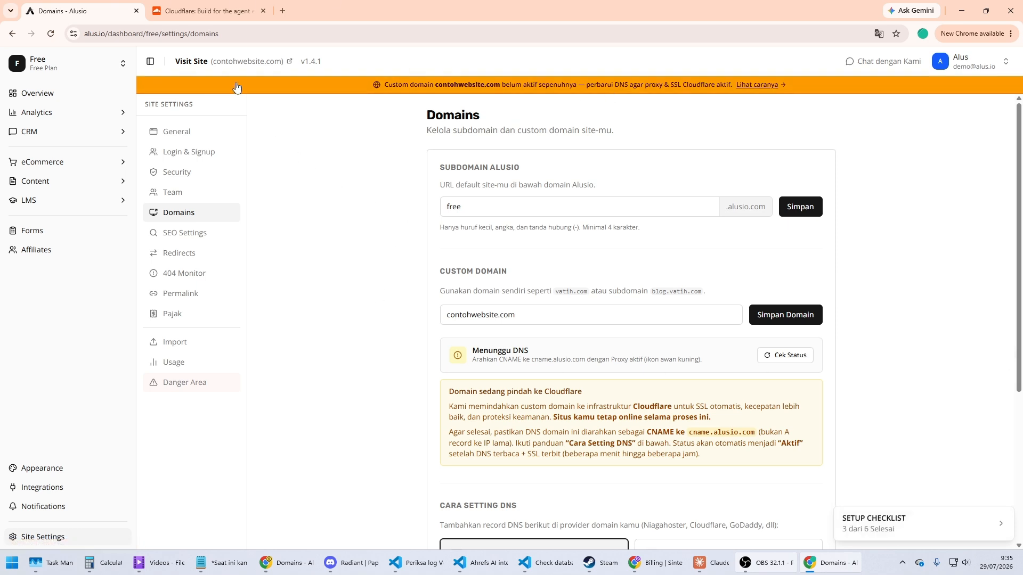
Step: Look at the Cloudflare home page, then examine the DNS setup guide for a root domain in the Alusio domain settings
left_click(196, 13)
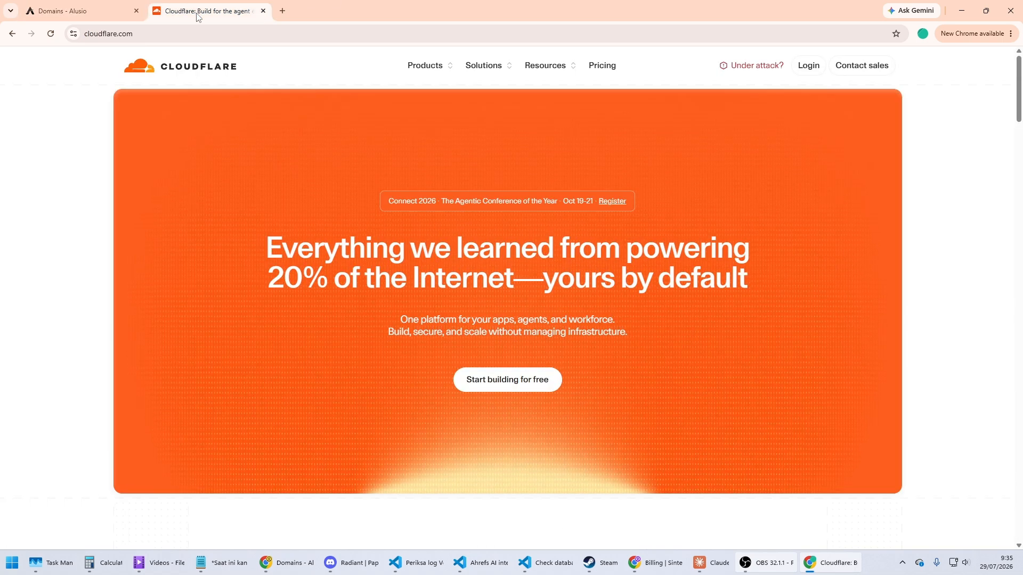
left_click(92, 12)
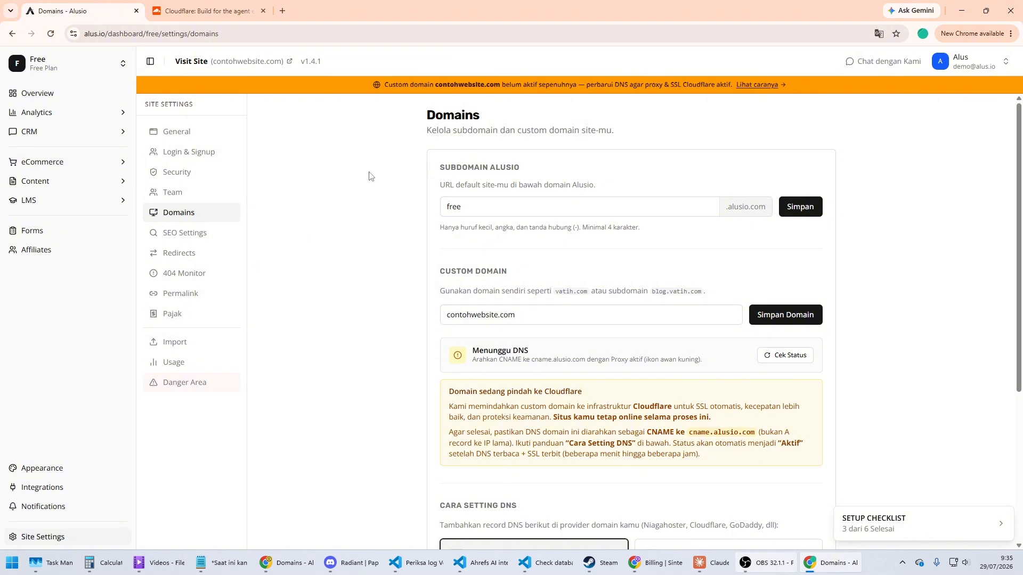
left_click(213, 11)
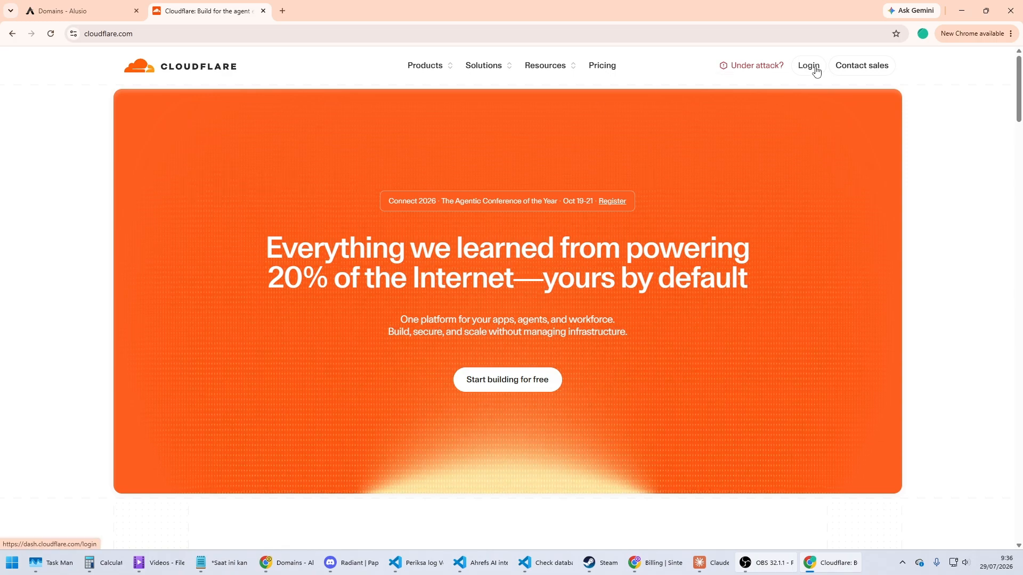
left_click(80, 4)
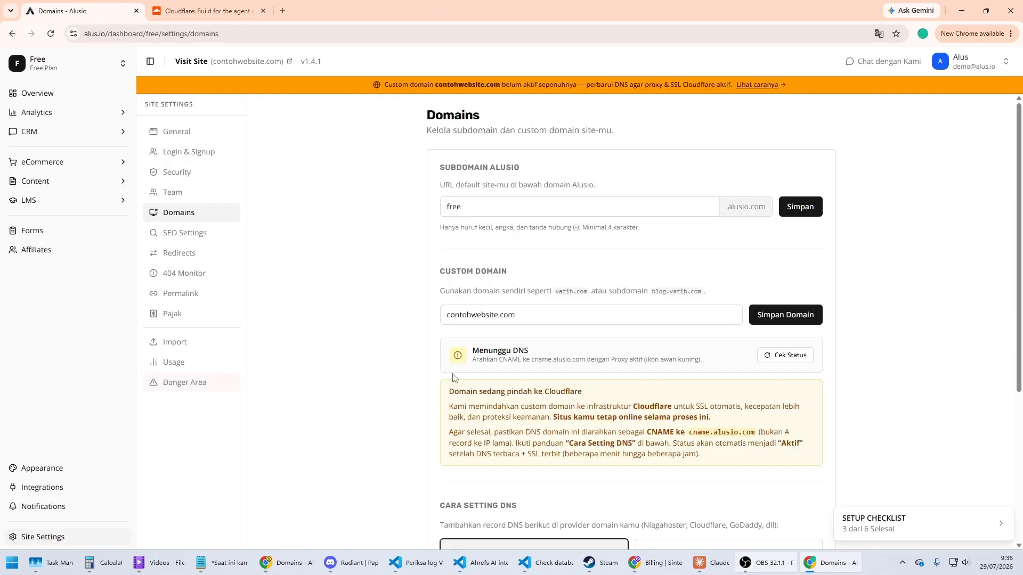
scroll(483, 393, "down", 3)
left_click_drag(439, 347, 522, 350)
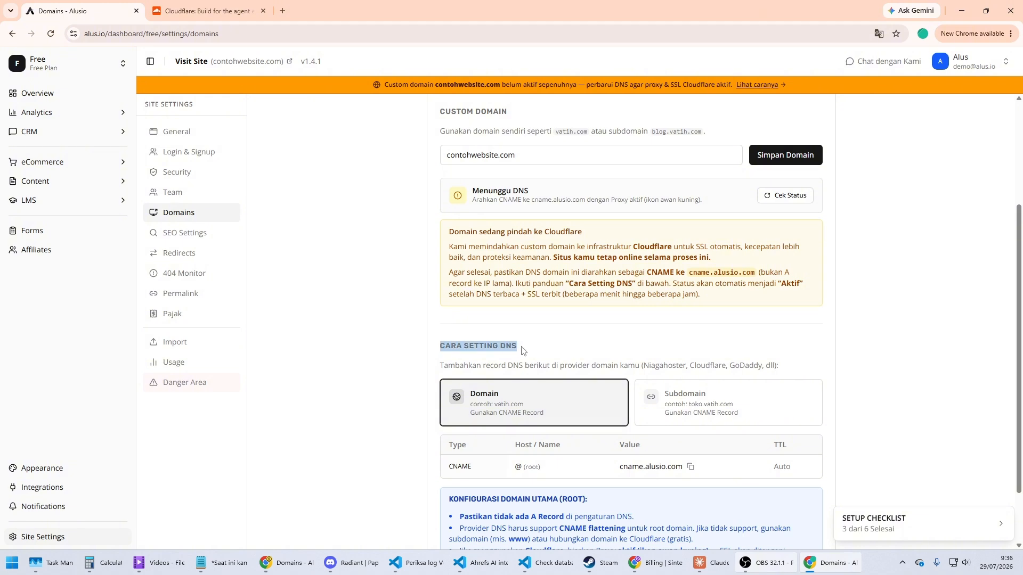
scroll(521, 350, "down", 1)
left_click(362, 313)
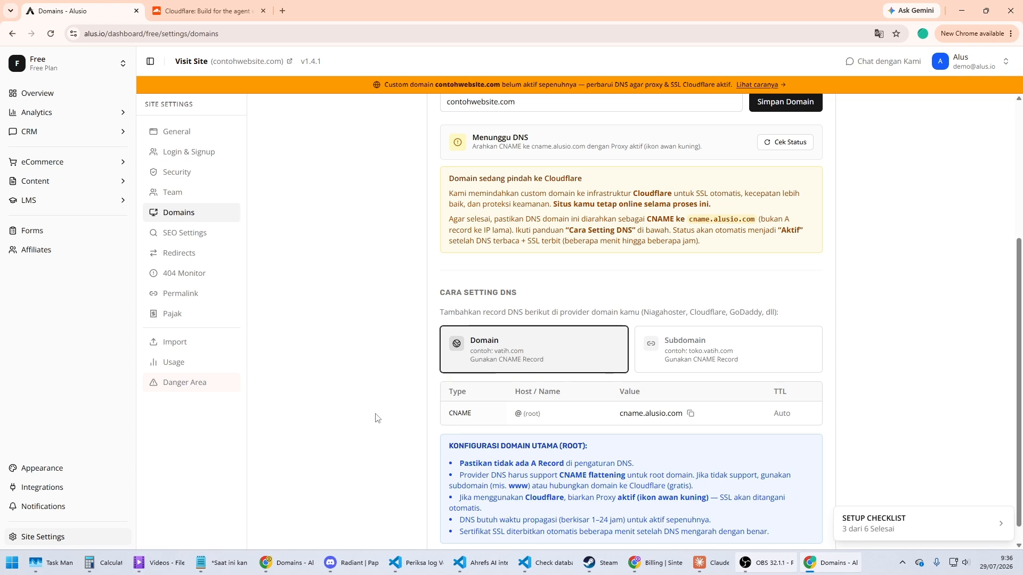
scroll(375, 417, "up", 3)
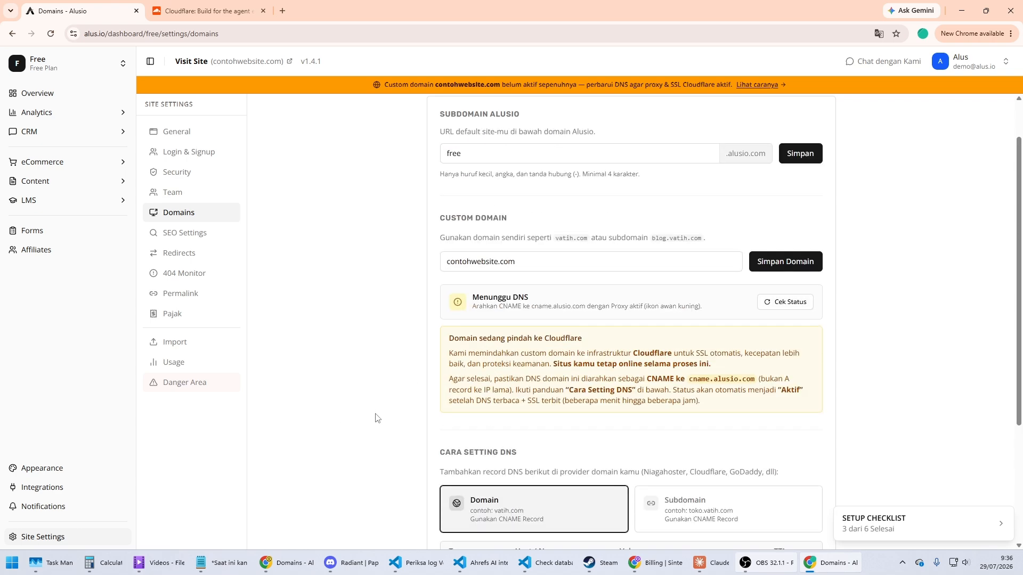
Step: Switch to the other browser window, go to the Cloudflare DNS records for vatih.com, and start a new record
left_click(293, 560)
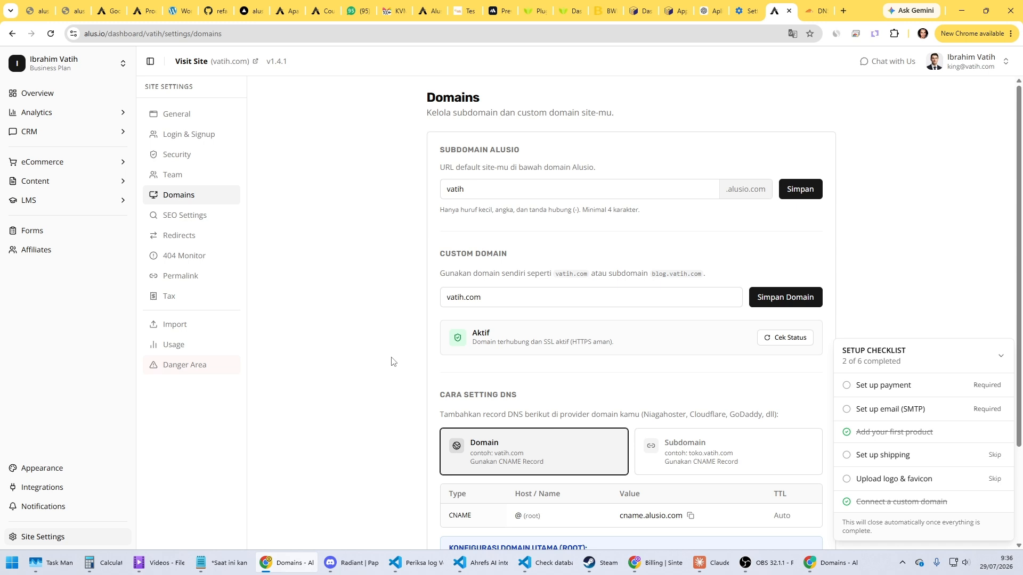
left_click(813, 13)
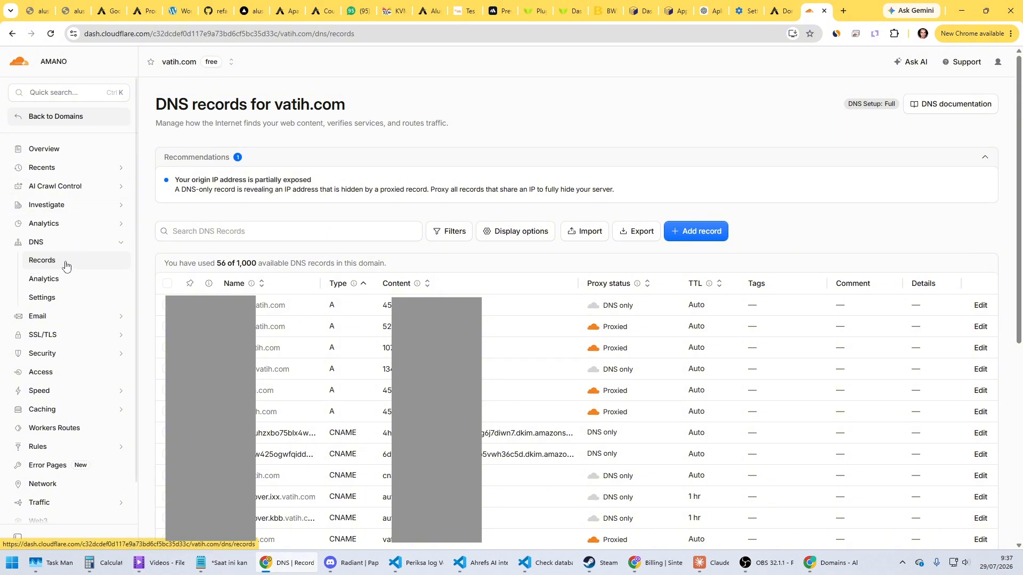
left_click(710, 234)
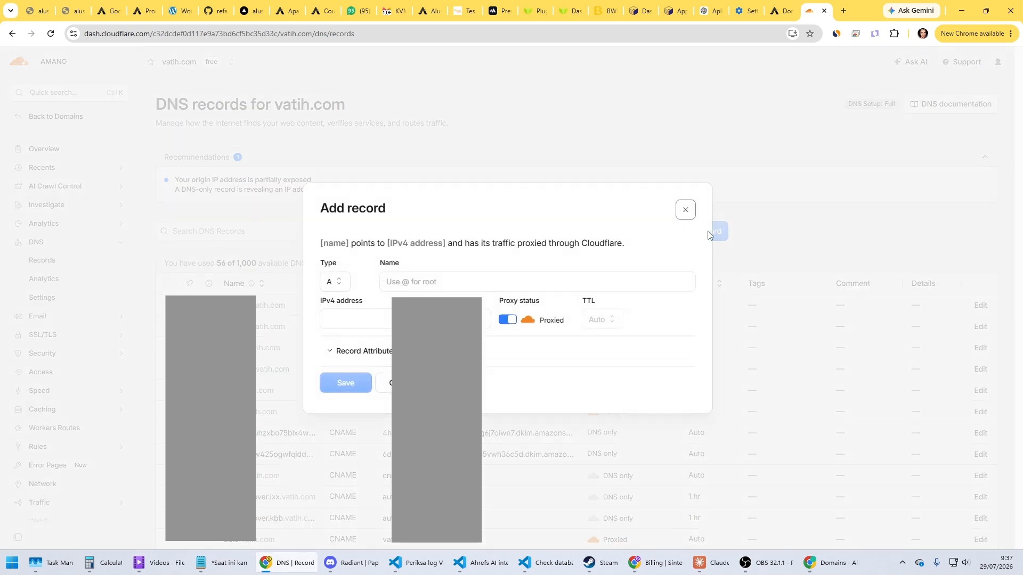
Step: Check the record type, host and value required for the root domain in the Alusio DNS guide, and return to Cloudflare
left_click(777, 16)
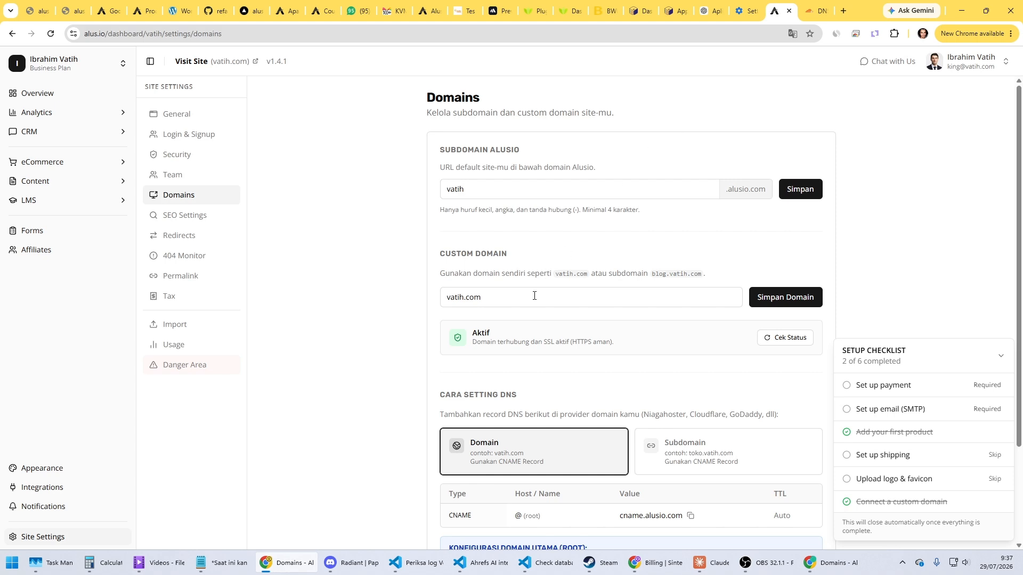
scroll(489, 397, "down", 2)
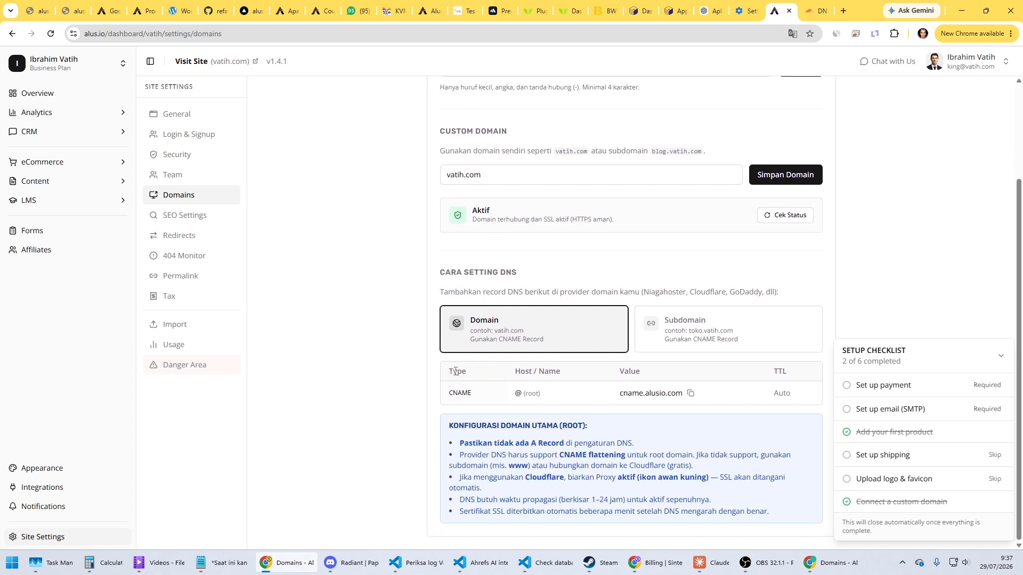
double_click(460, 392)
double_click(550, 371)
double_click(613, 375)
left_click(814, 11)
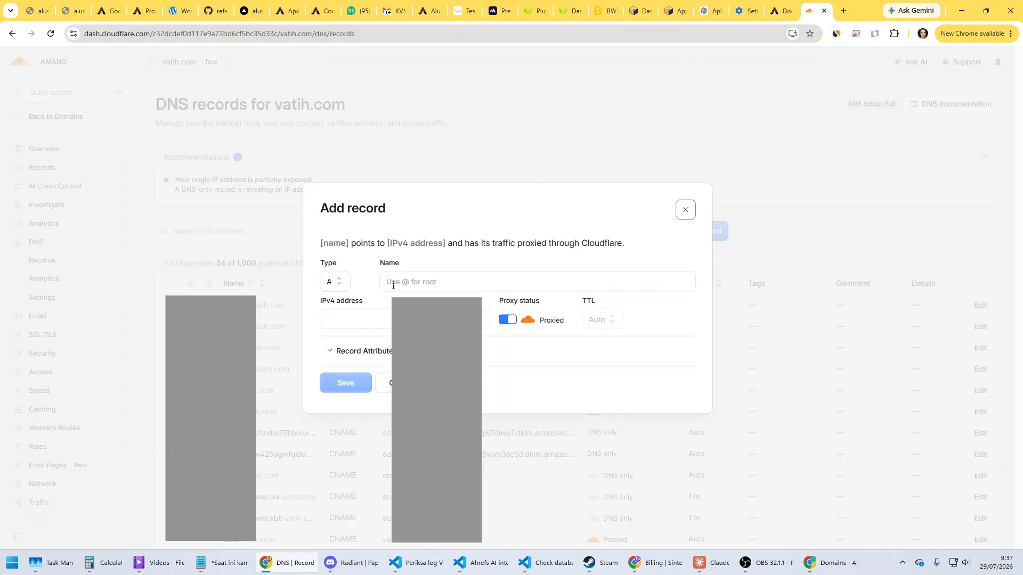
Step: Fill in the new DNS record as CNAME with name @, target cname.alusio.com and proxy status Proxied, and save it
left_click(336, 282)
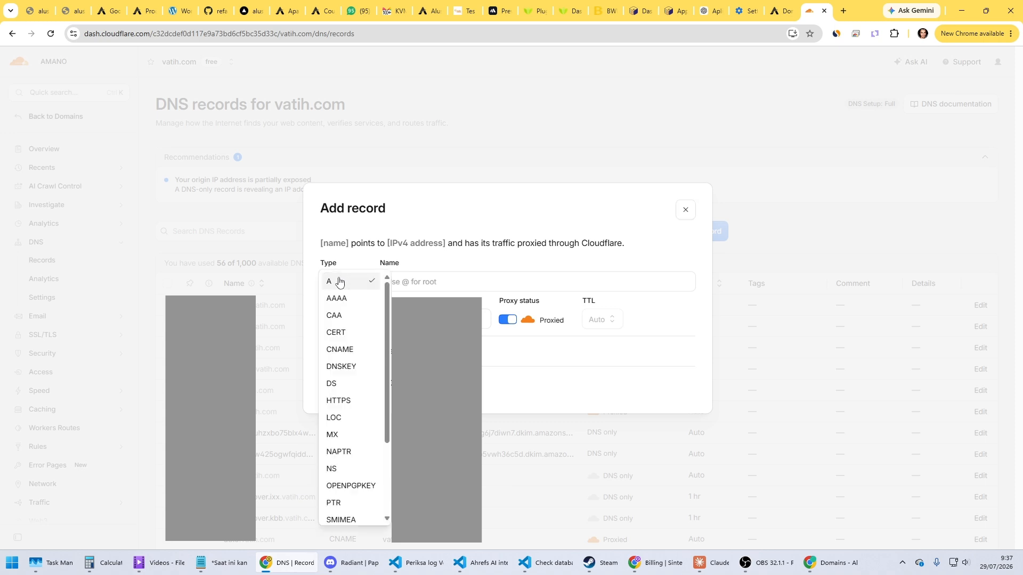
left_click(349, 353)
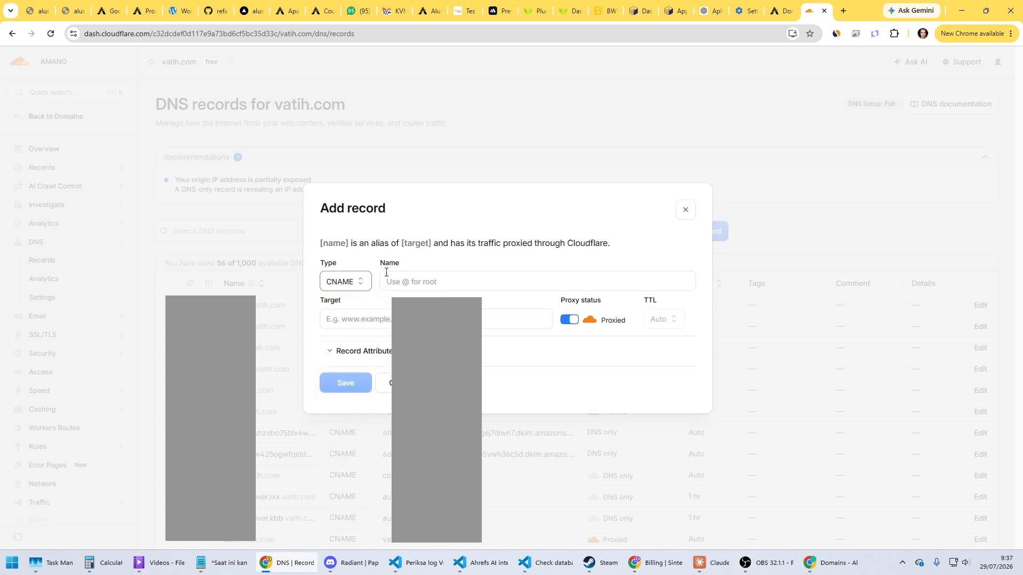
left_click(445, 283)
type("@")
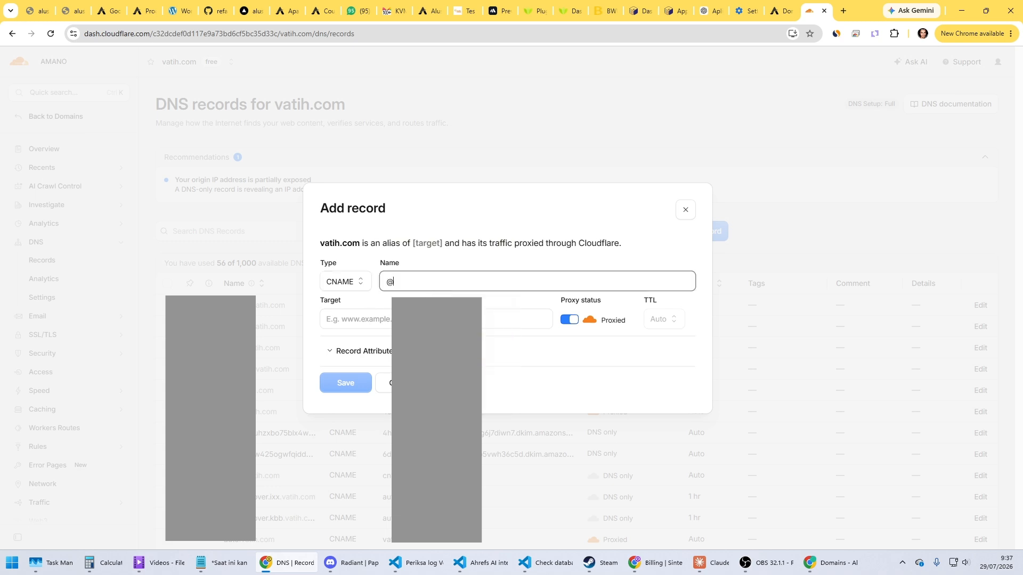
left_click(387, 320)
type("c")
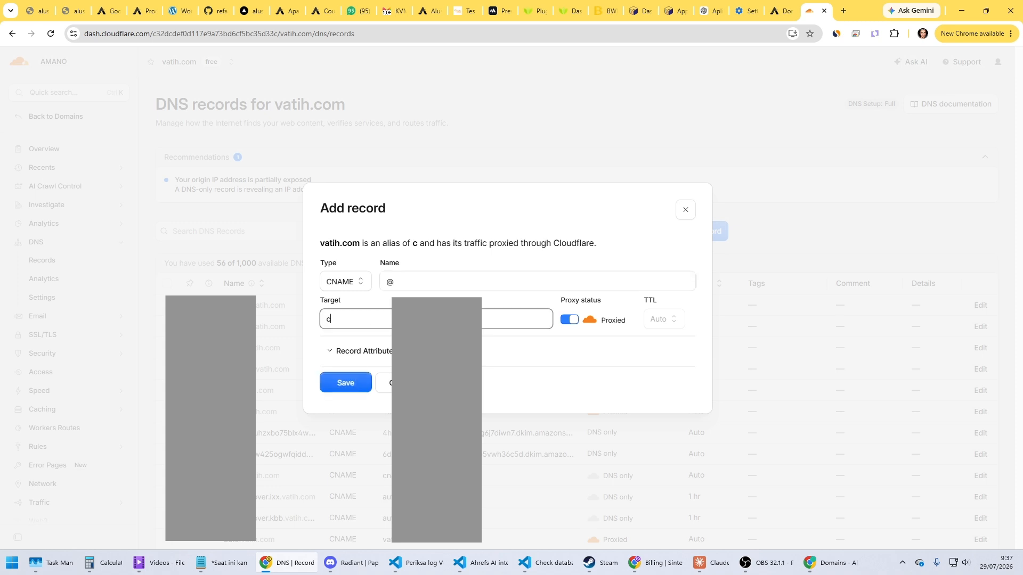
type("name.alu")
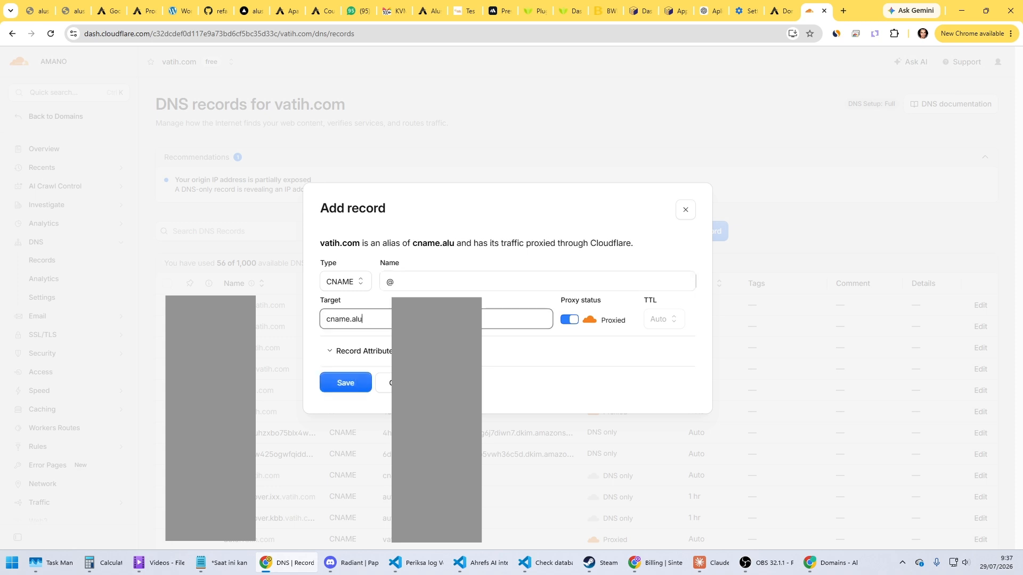
type("sio.com")
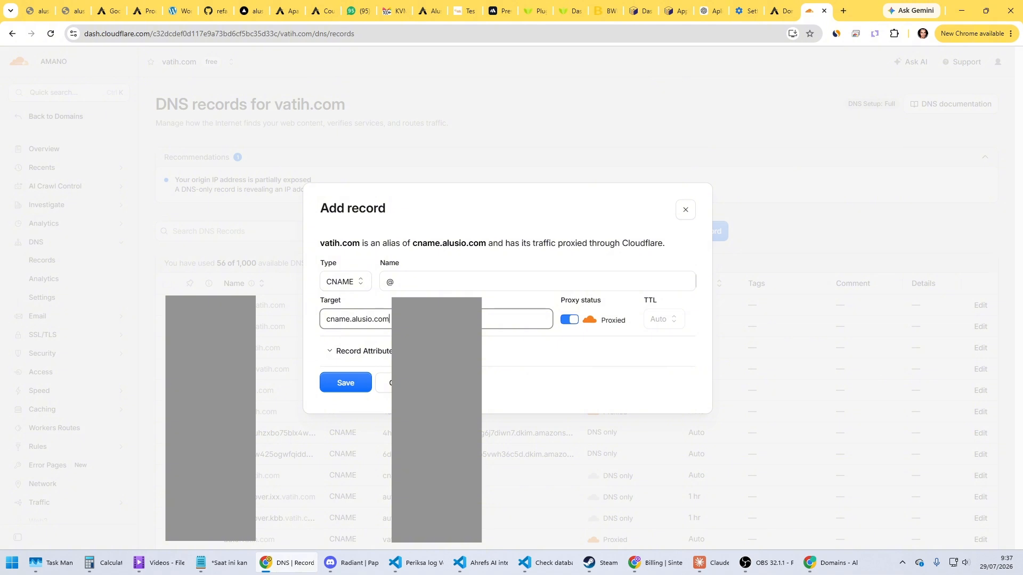
left_click(570, 321)
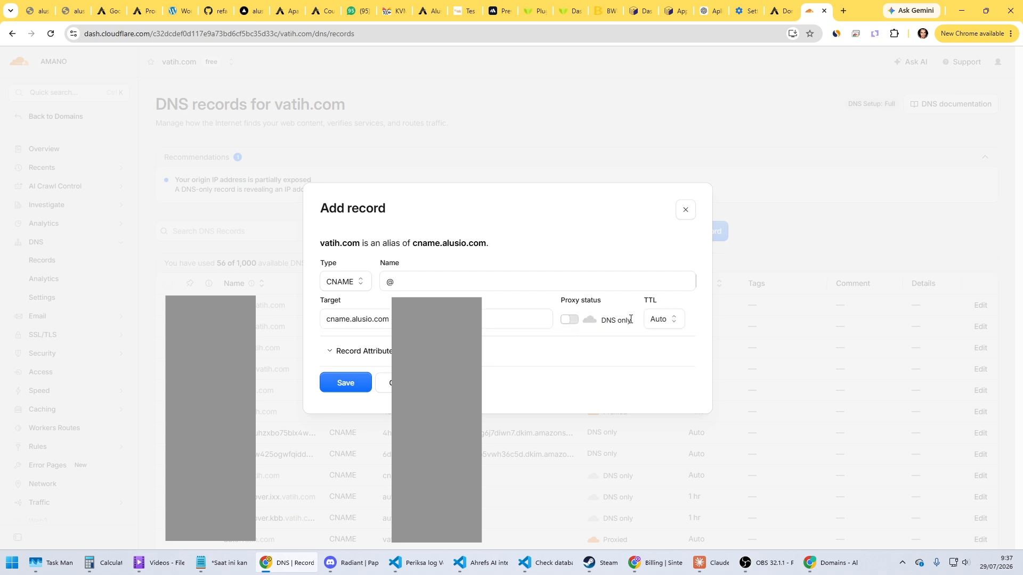
left_click(570, 321)
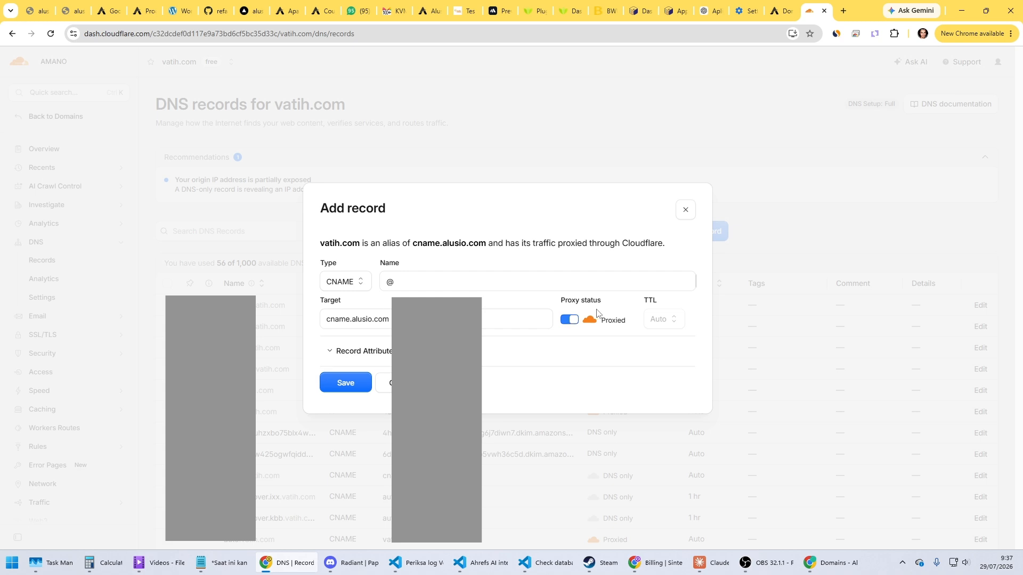
left_click(353, 385)
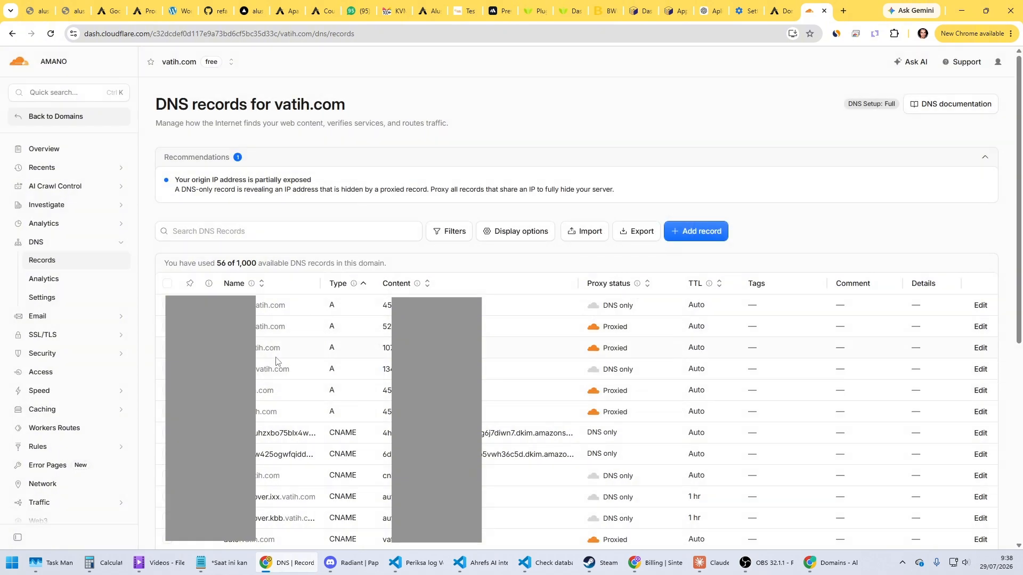
Step: Review the CNAME value in the Alusio DNS guide and compare the custom domain connection status of both sites
mouse_move(253, 282)
left_click(776, 11)
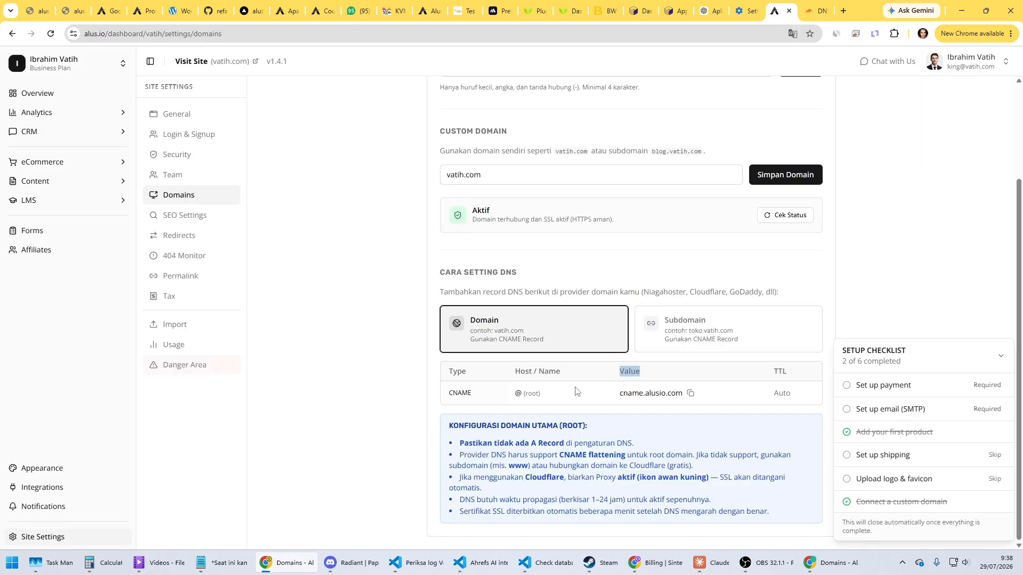
left_click_drag(619, 393, 683, 393)
left_click(656, 396)
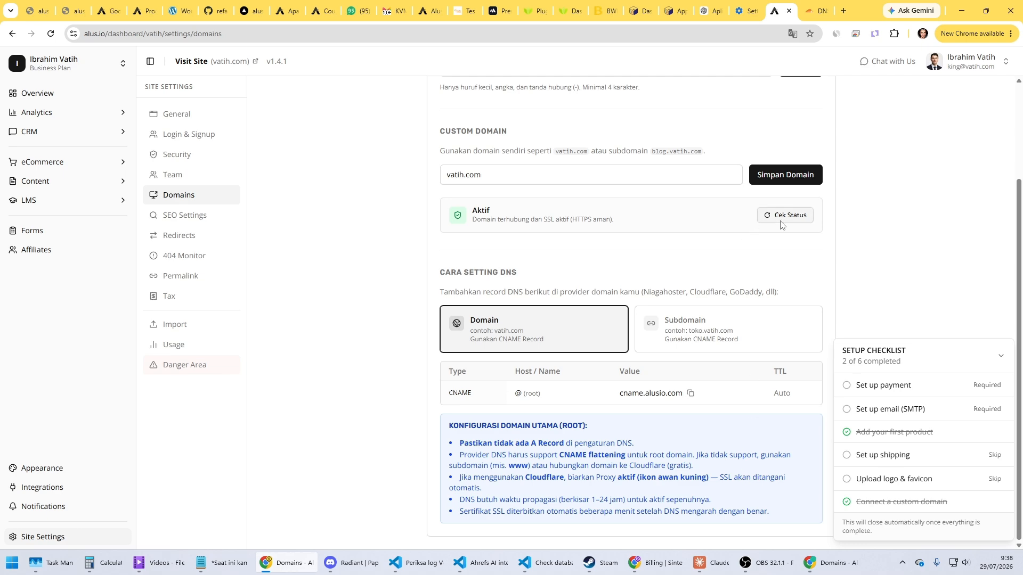
left_click(834, 572)
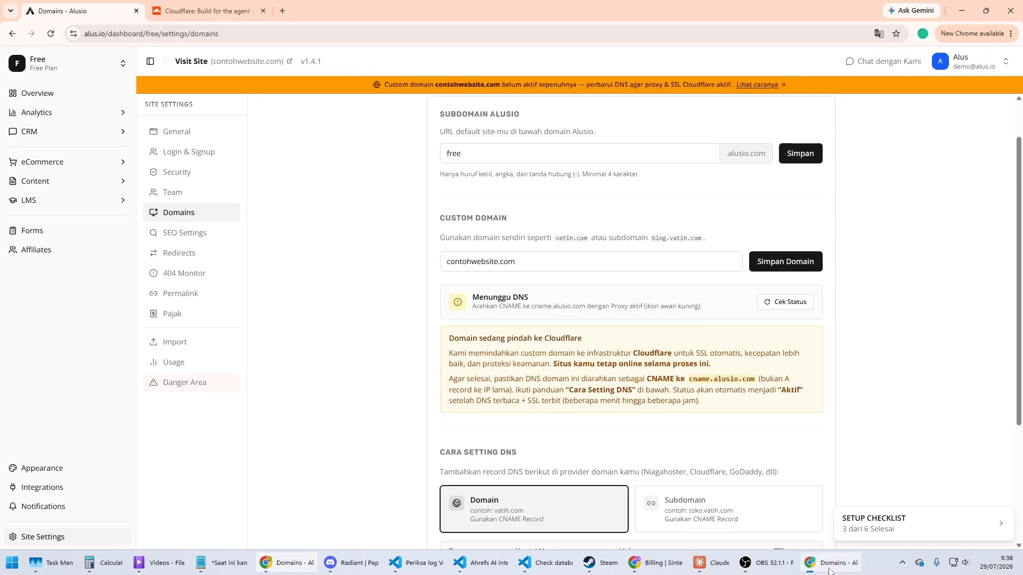
left_click_drag(473, 297, 533, 299)
left_click(586, 299)
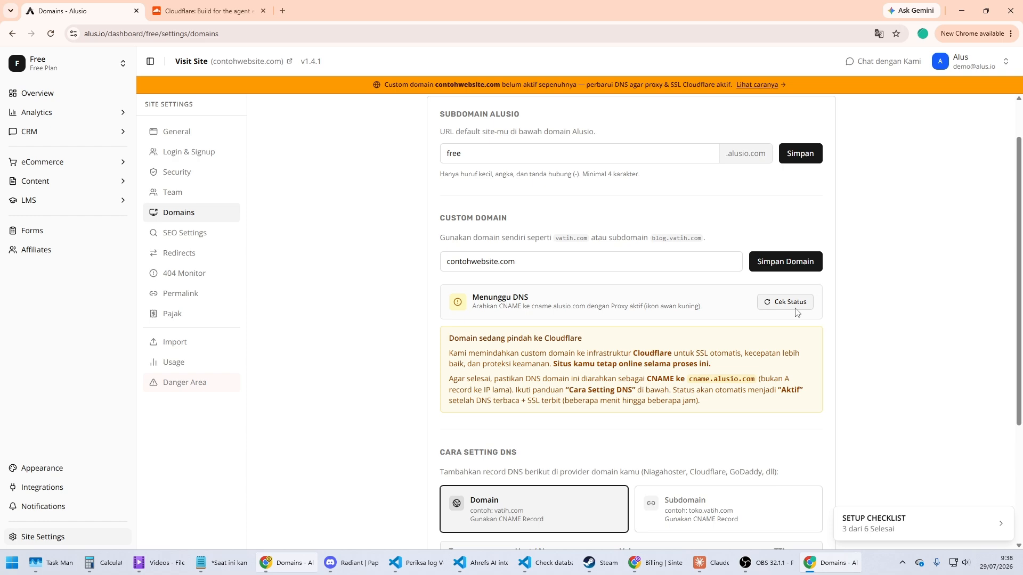
left_click(301, 562)
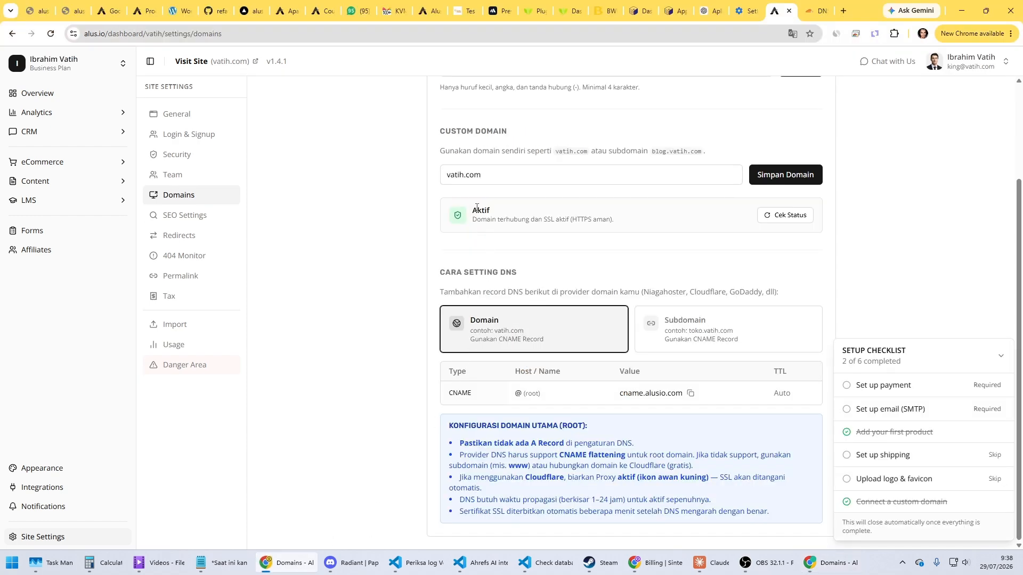
left_click_drag(473, 209, 622, 223)
left_click(508, 218)
left_click(623, 223)
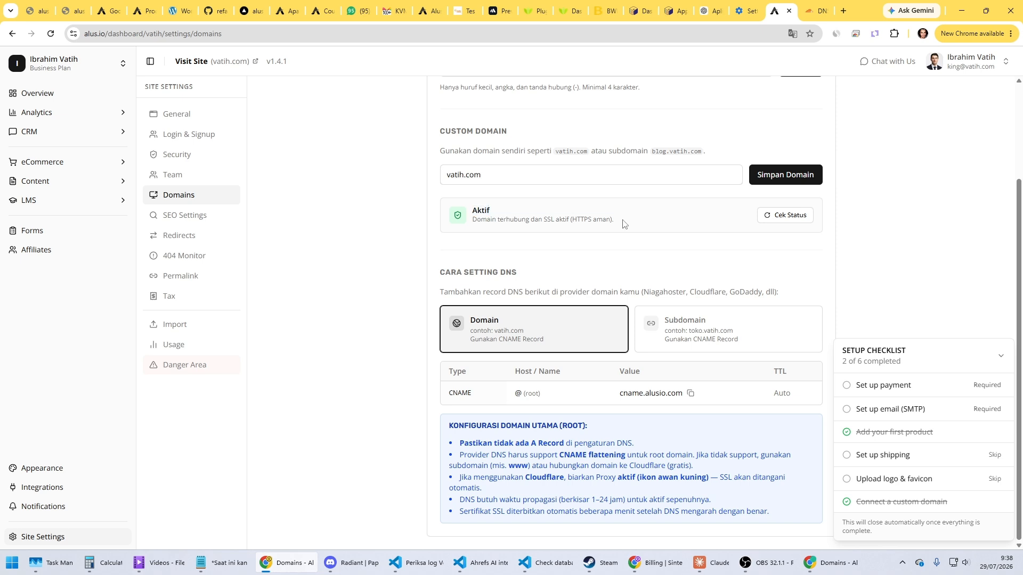